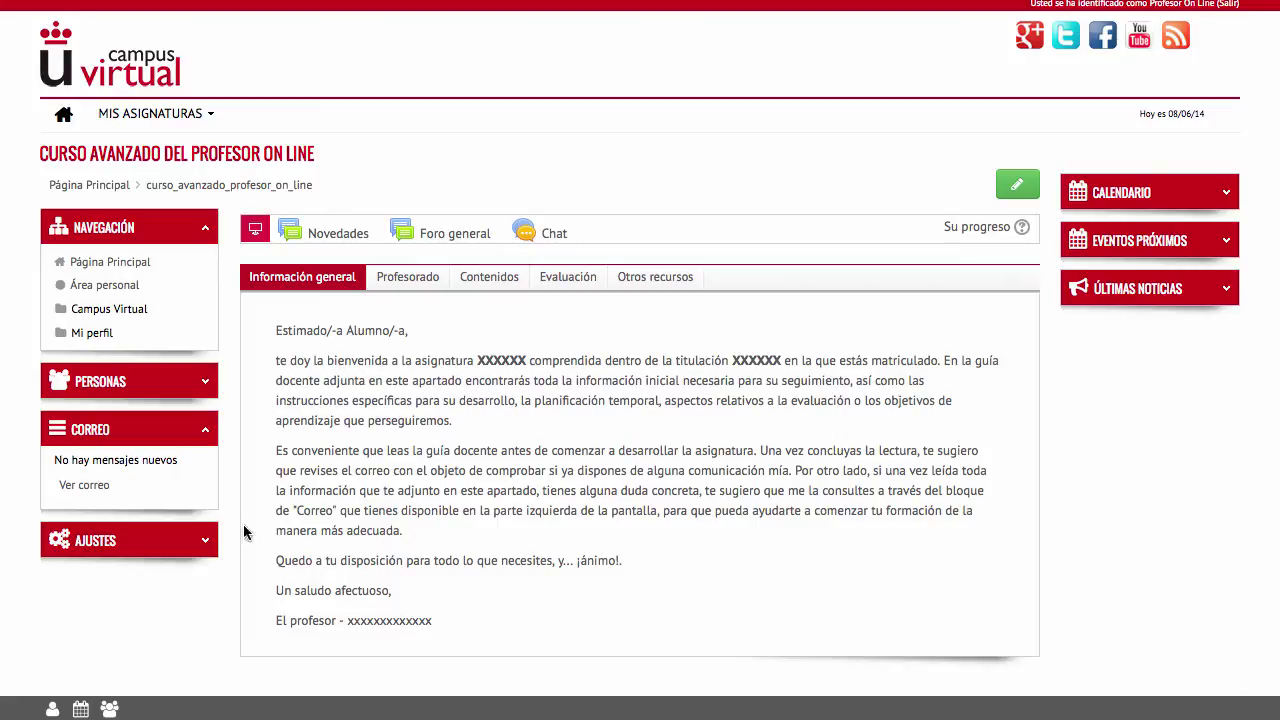
- Open the backup configuration (Copia de seguridad) from the course administration settings
click(205, 546)
scroll(206, 549, down, 5)
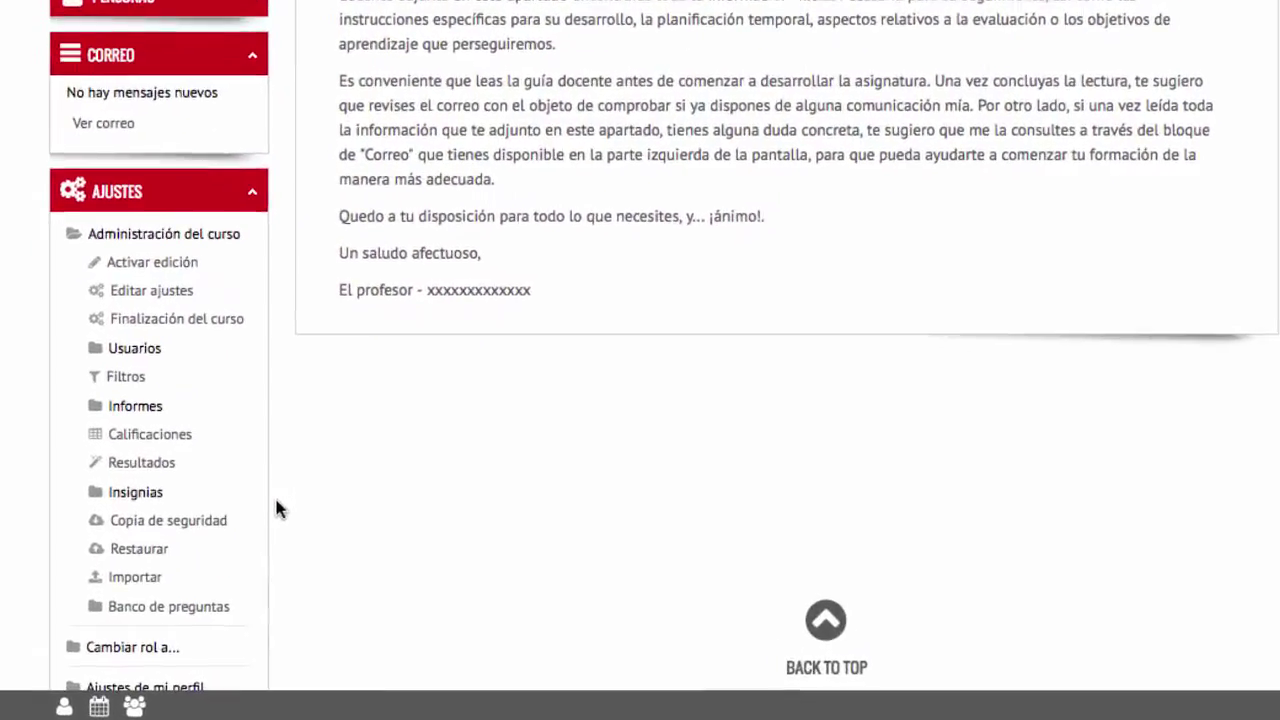
click(196, 521)
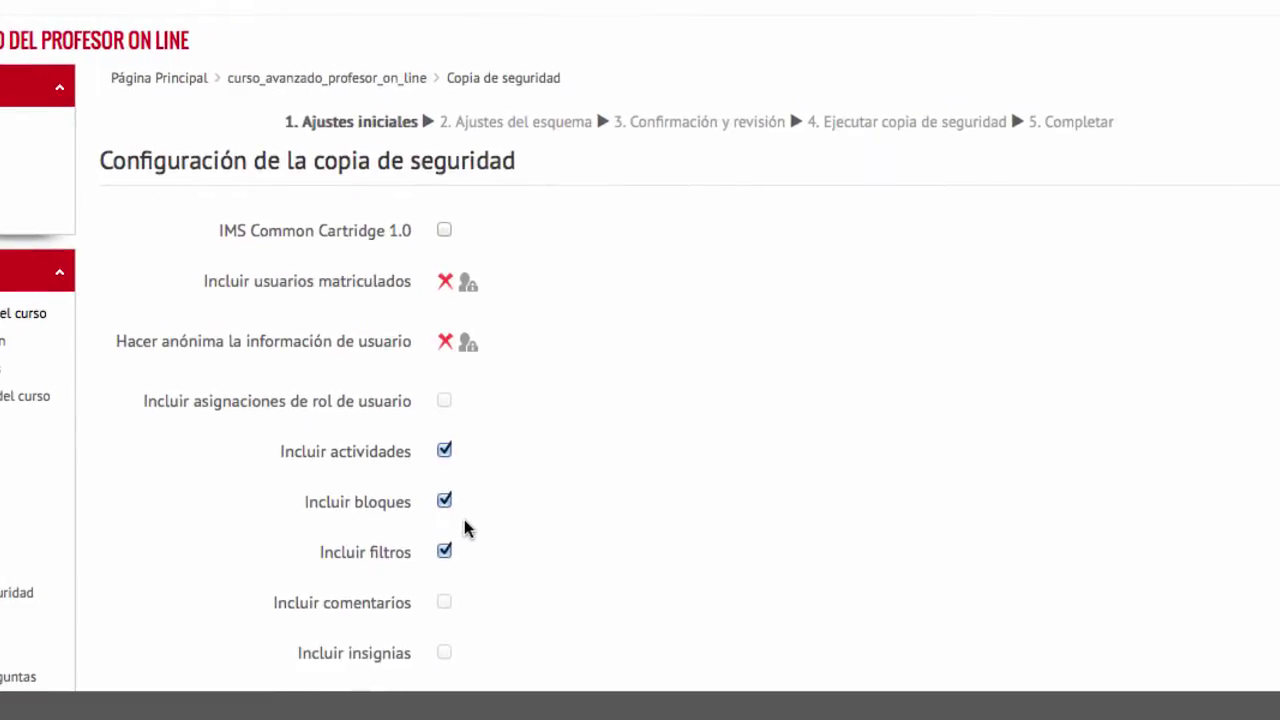
- Review the initial backup settings and proceed to the schema settings with activities, blocks, filters and question bank included
scroll(667, 528, down, 3)
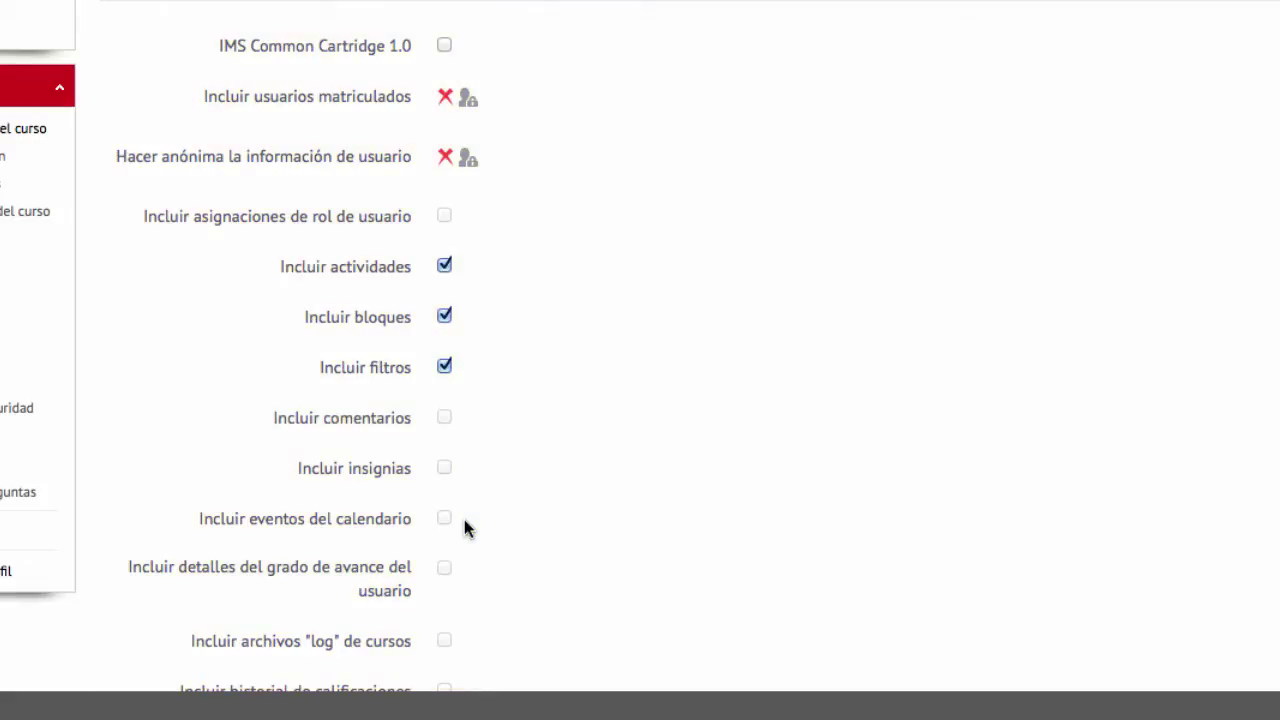
scroll(464, 519, down, 2)
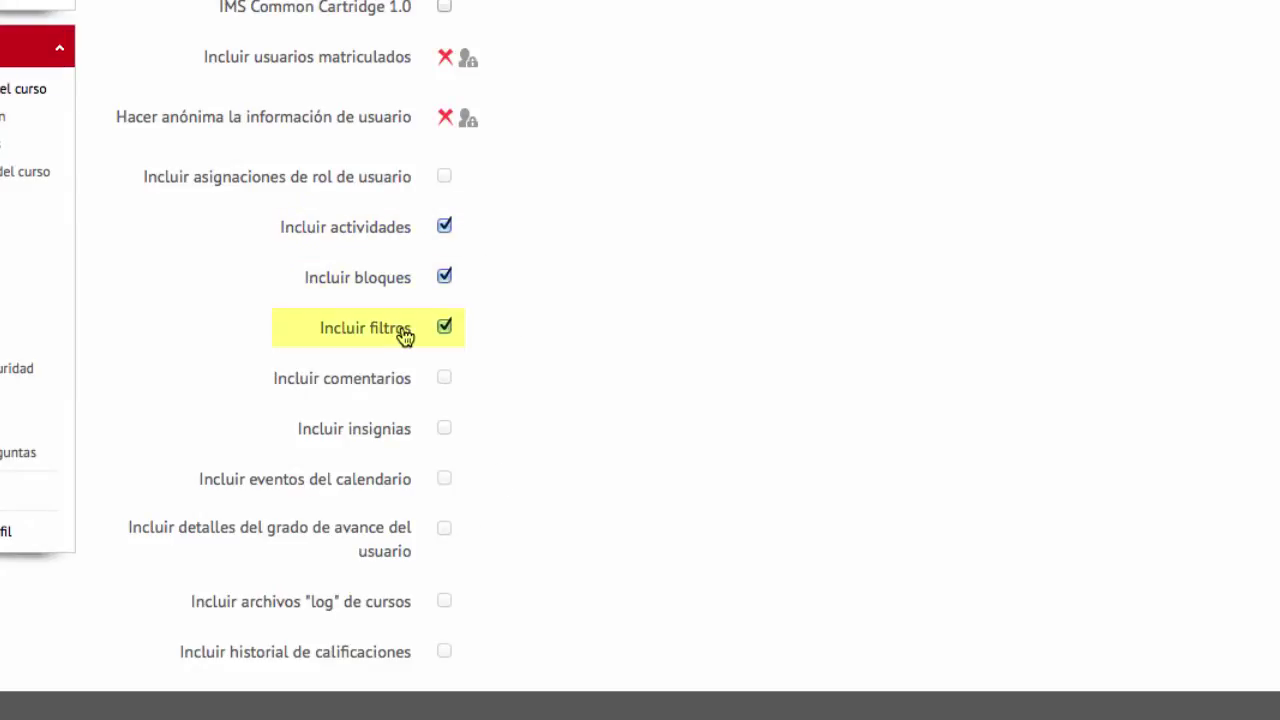
scroll(531, 357, down, 5)
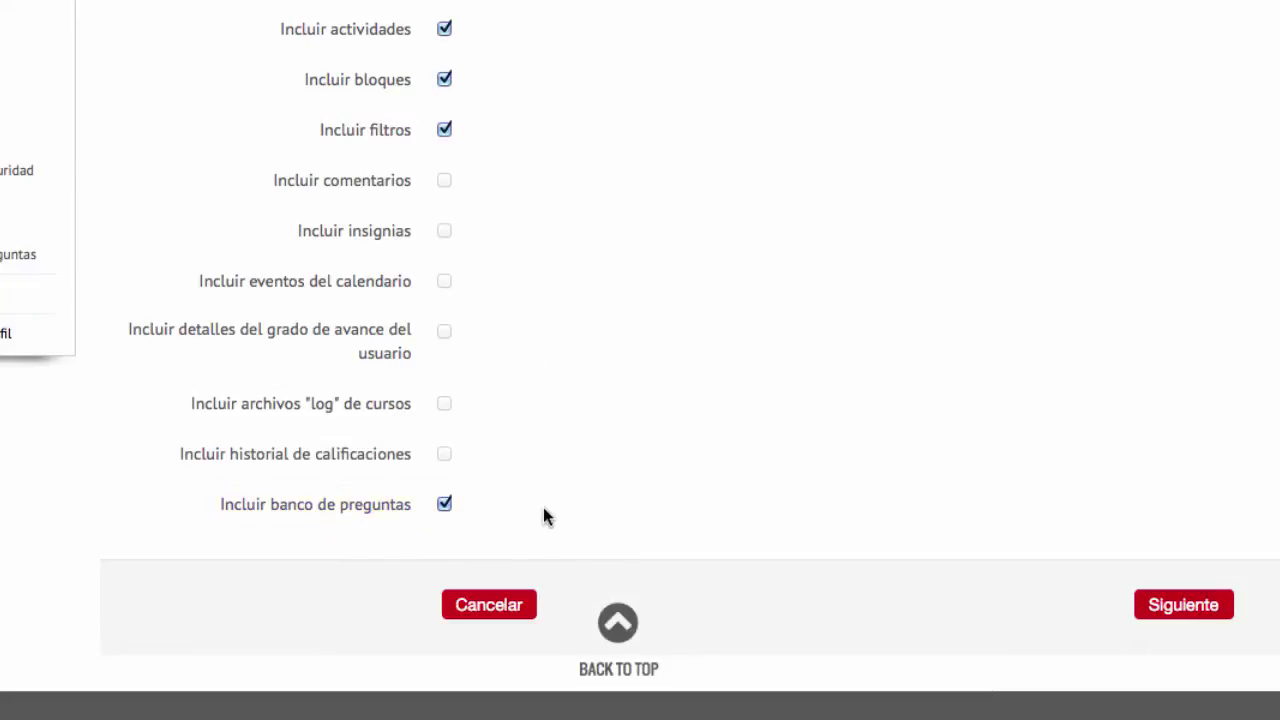
scroll(543, 514, up, 2)
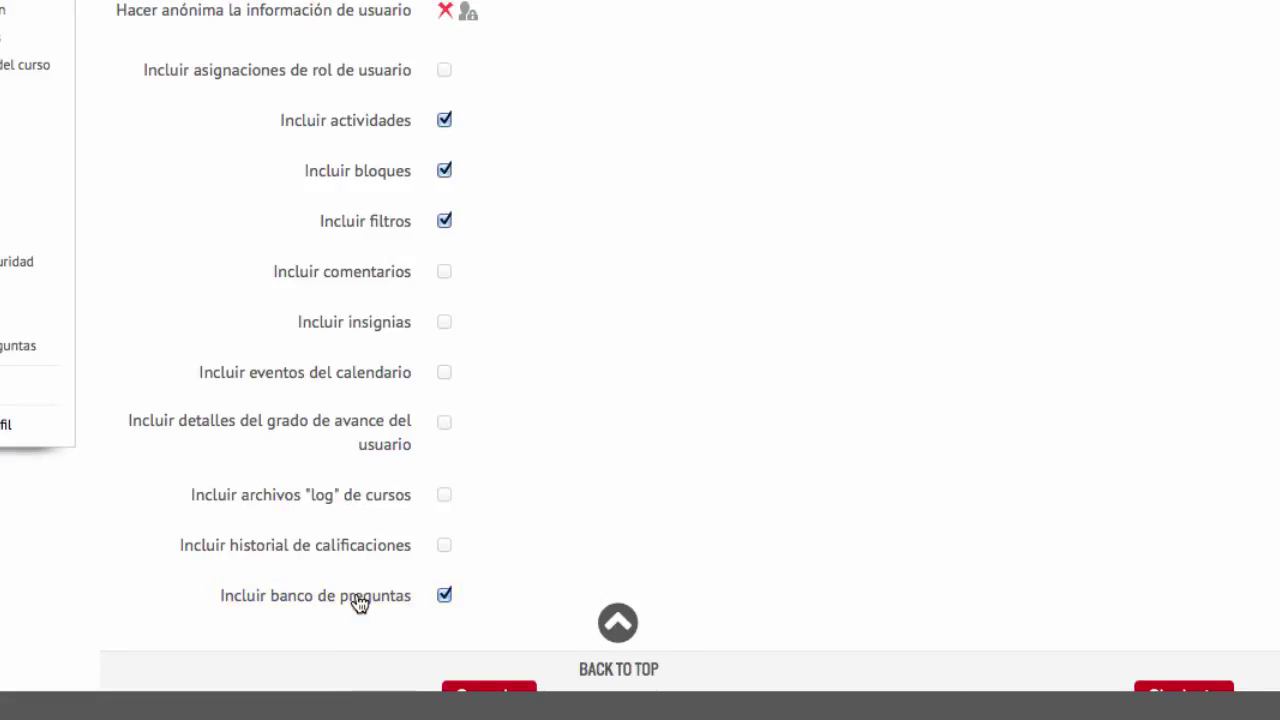
scroll(358, 603, down, 2)
click(1214, 606)
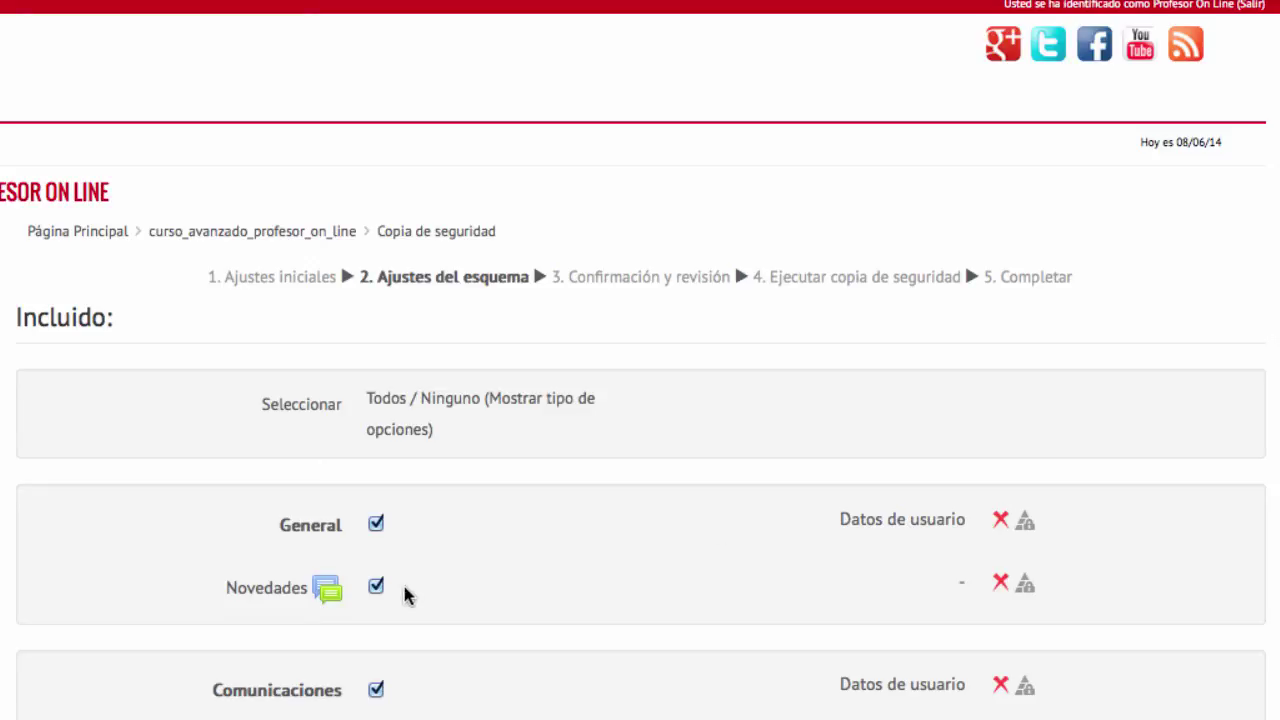
- Try excluding the Novedades item and the General section from the backup, restoring each selection
click(377, 588)
click(377, 590)
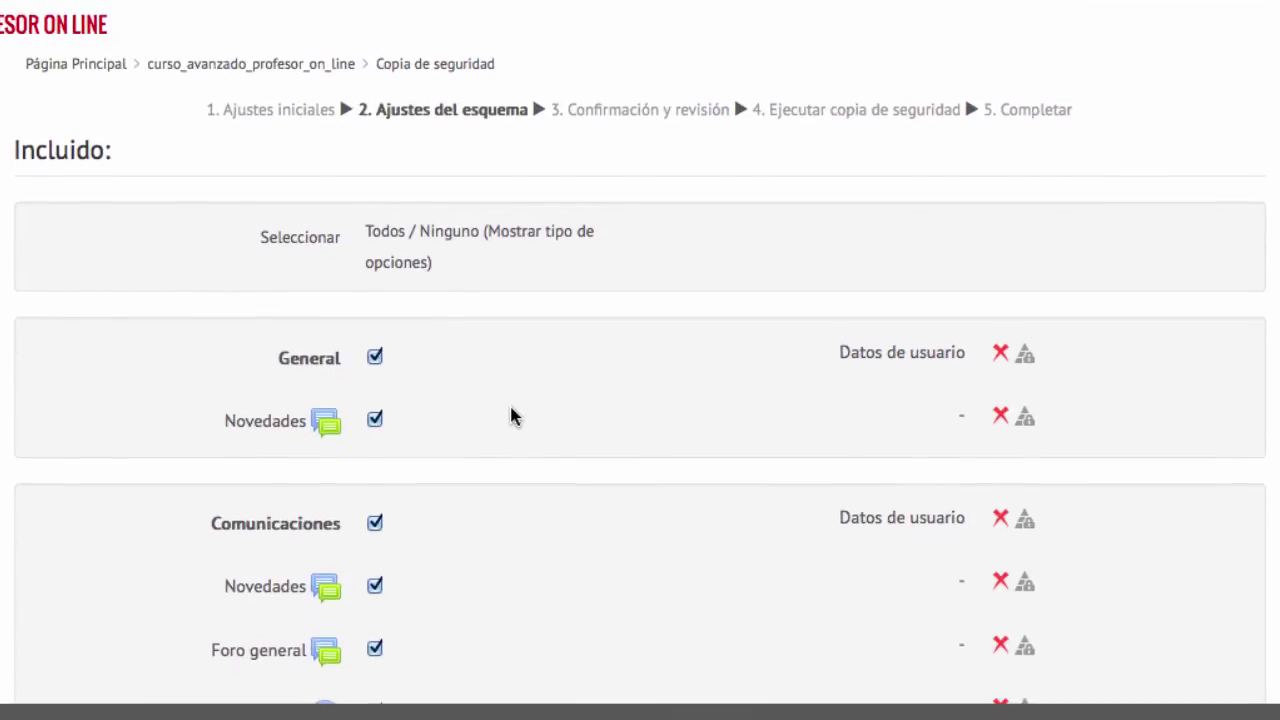
click(378, 346)
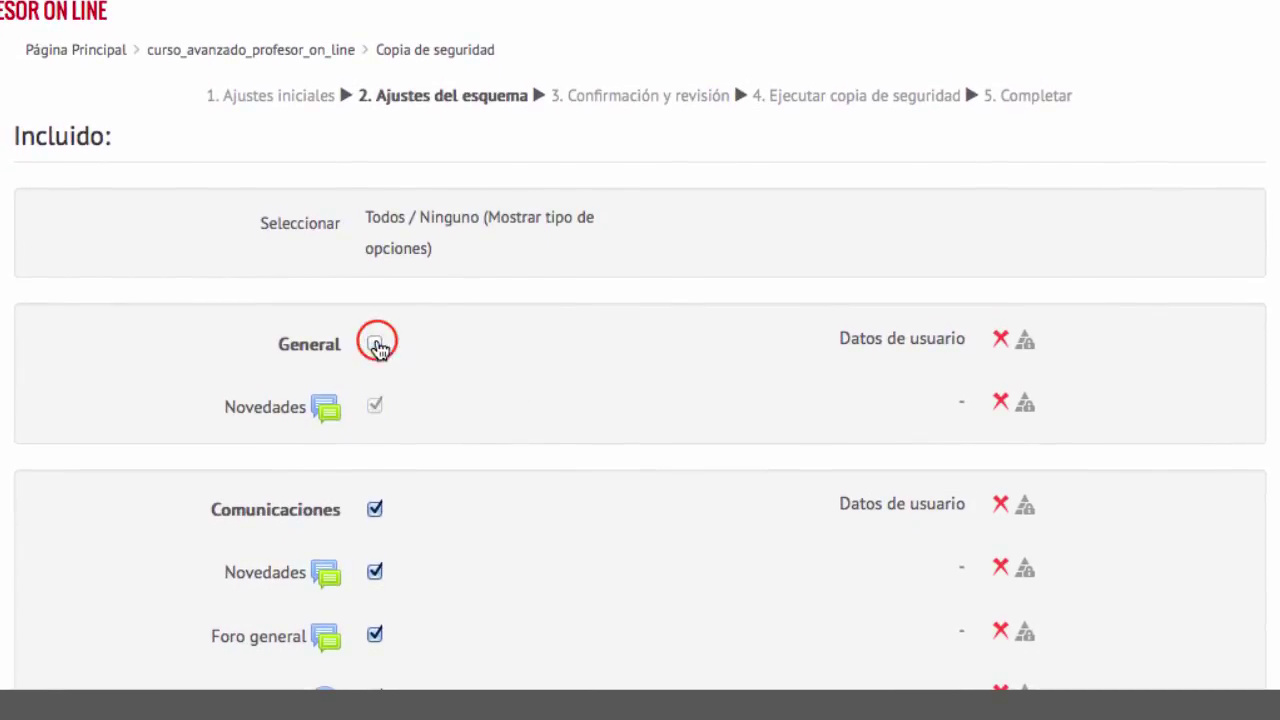
click(378, 346)
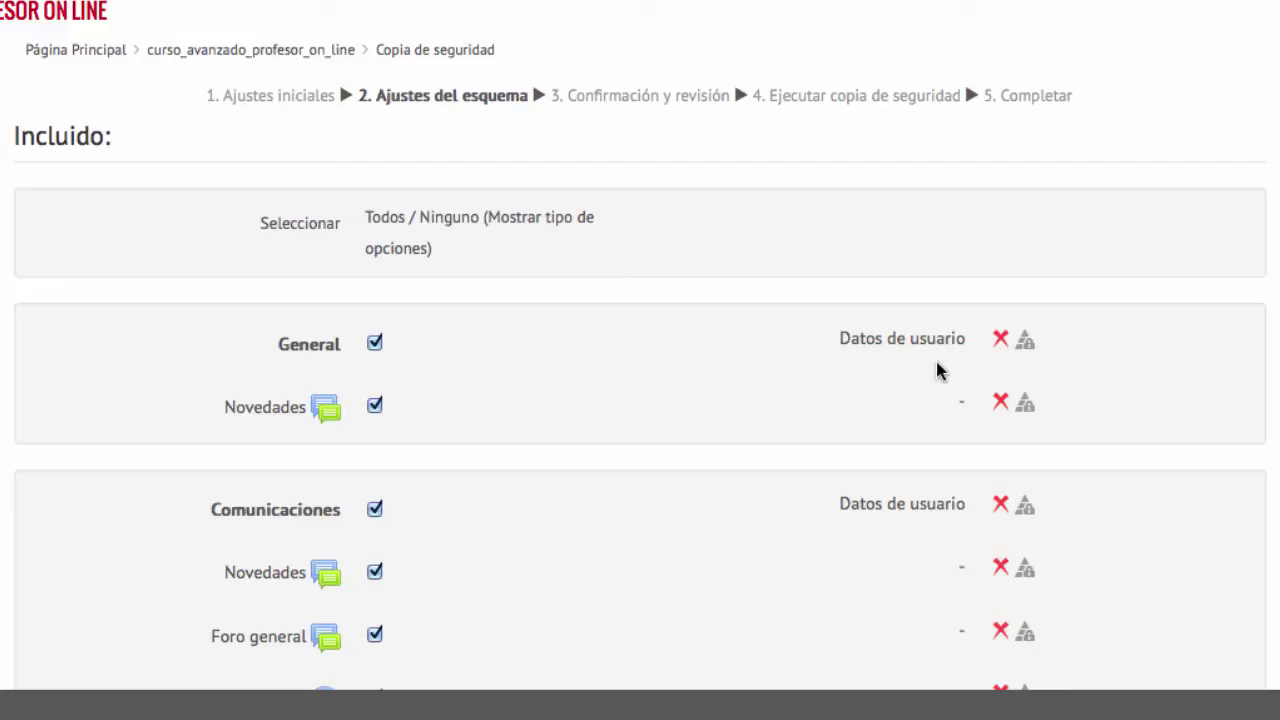
- Keep all sections and activities through Módulo V included in the backup and proceed to confirmation and review
scroll(937, 370, down, 3)
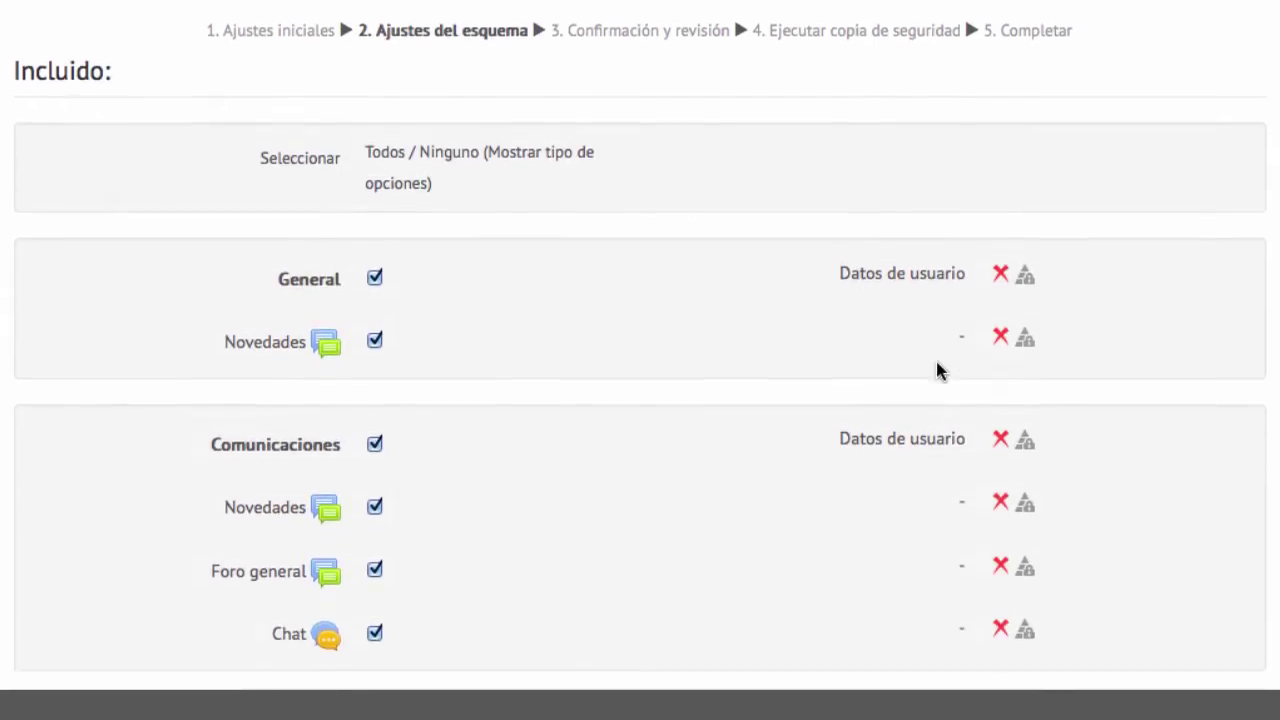
scroll(937, 370, down, 15)
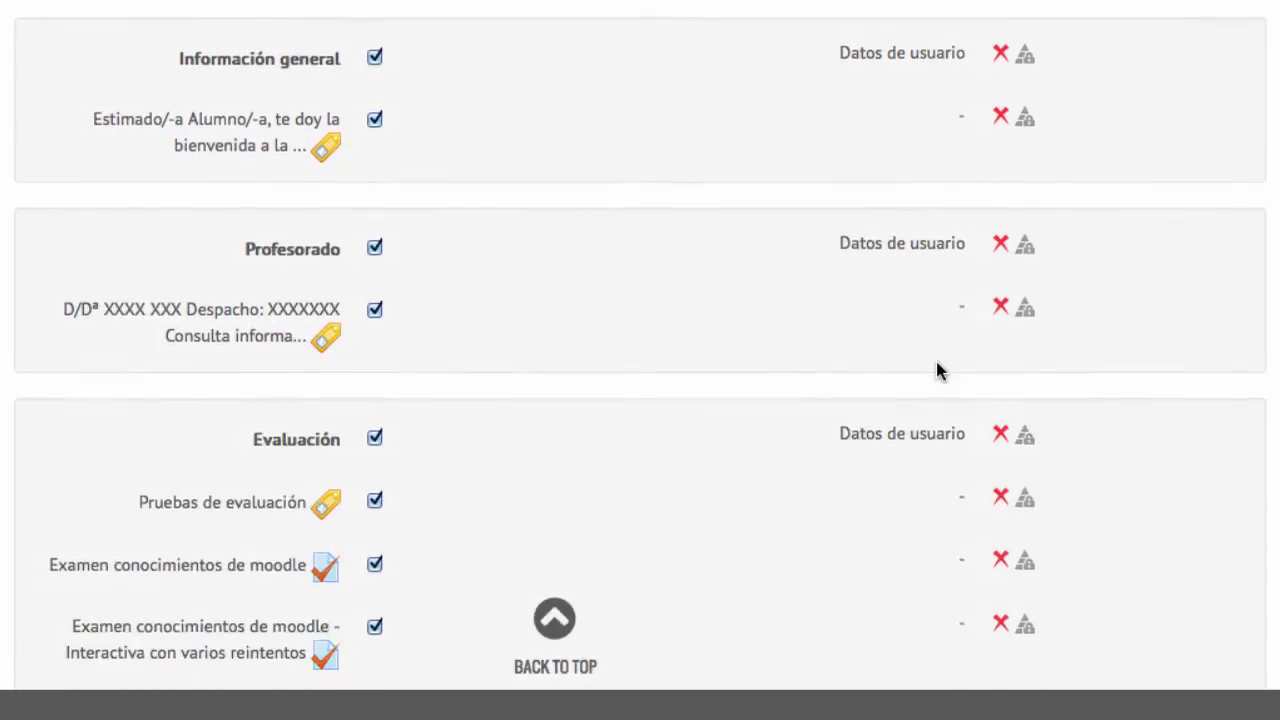
scroll(937, 370, down, 5)
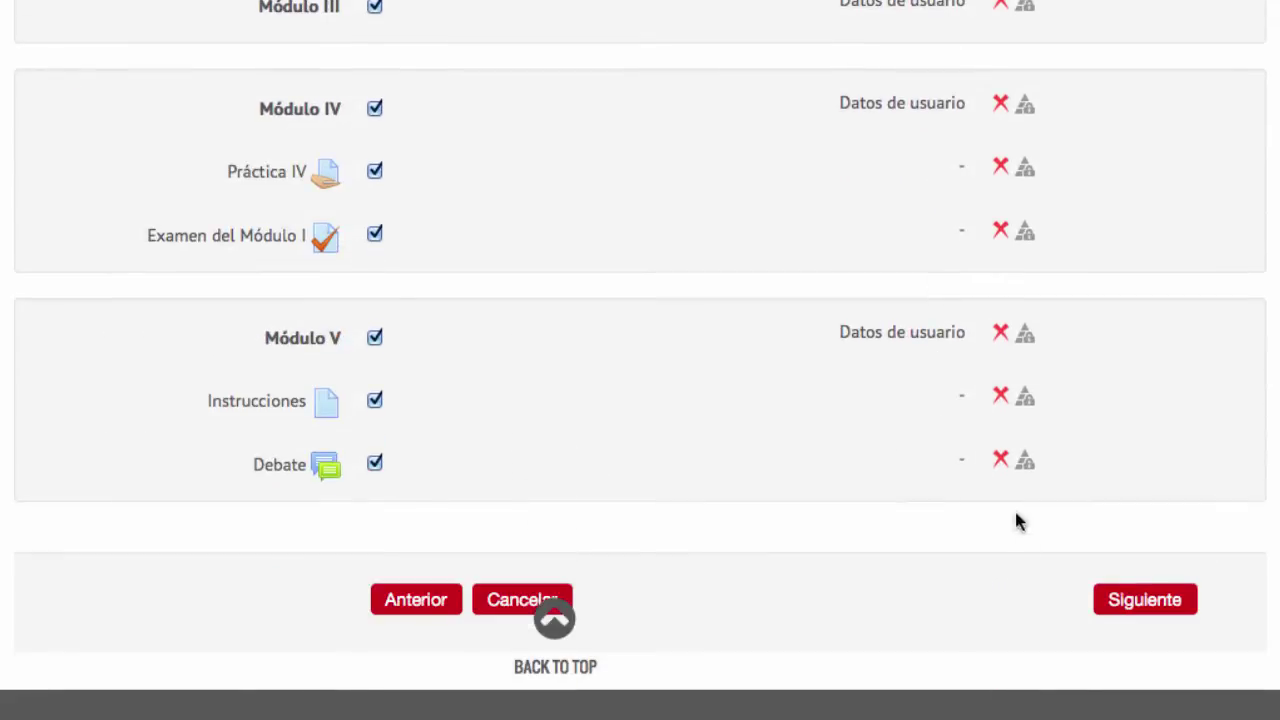
click(1122, 598)
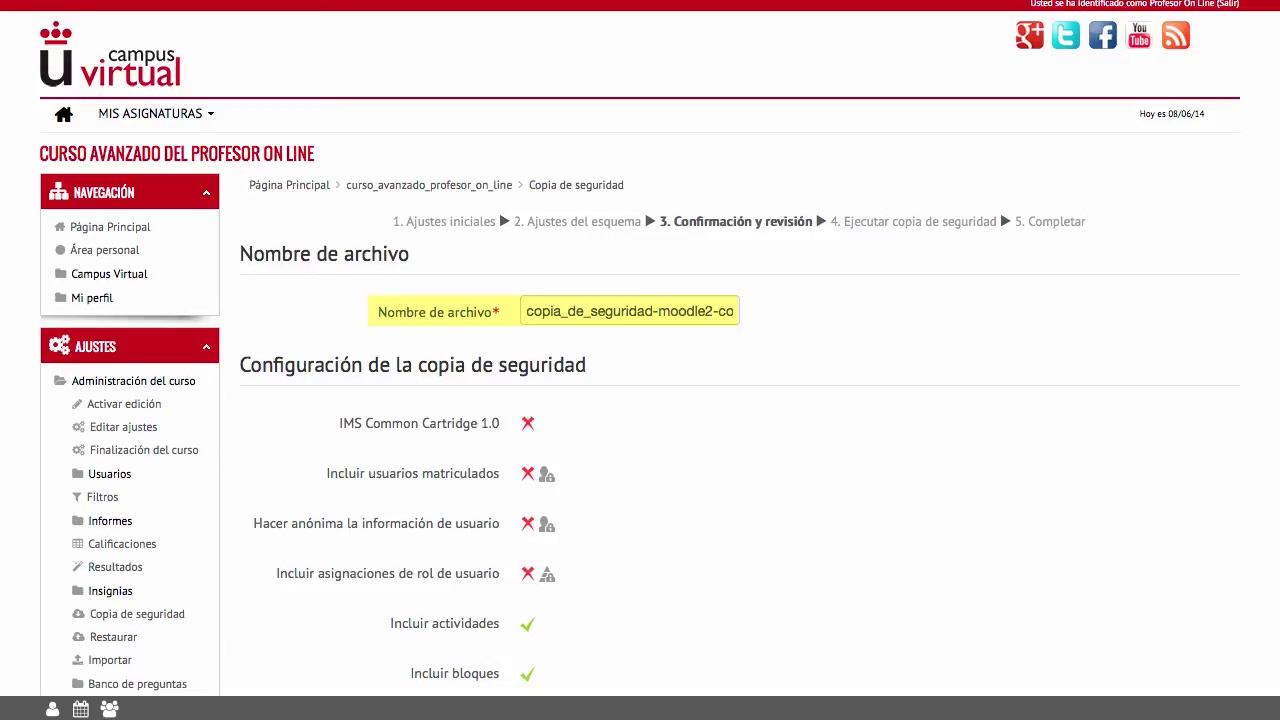
- Examine the complete backup file name through to its mbz extension without changing it
click(679, 310)
key(Right)
key(Right)
key(Right)
key(Right)
key(Right)
key(Right)
key(Right)
key(Right)
key(Right)
key(Right)
key(Right)
key(Right)
key(Right)
key(Right)
key(Right)
key(Right)
key(Right)
key(Right)
key(Right)
key(Right)
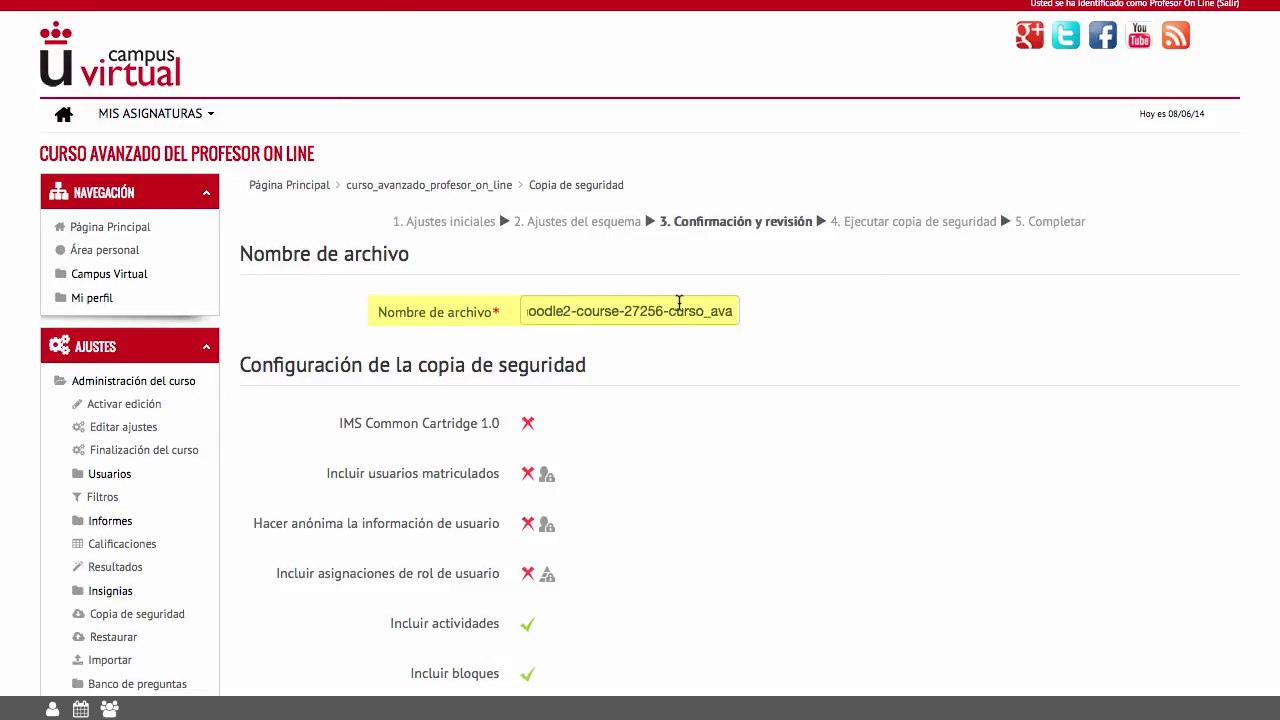
key(Right)
key(Right)
key(Right)
key(Right)
key(Right)
key(Right)
key(Right)
key(Right)
key(Right)
key(Right)
key(Right)
key(Right)
key(Right)
key(Right)
key(Right)
key(Right)
key(Right)
key(Right)
key(Right)
key(Right)
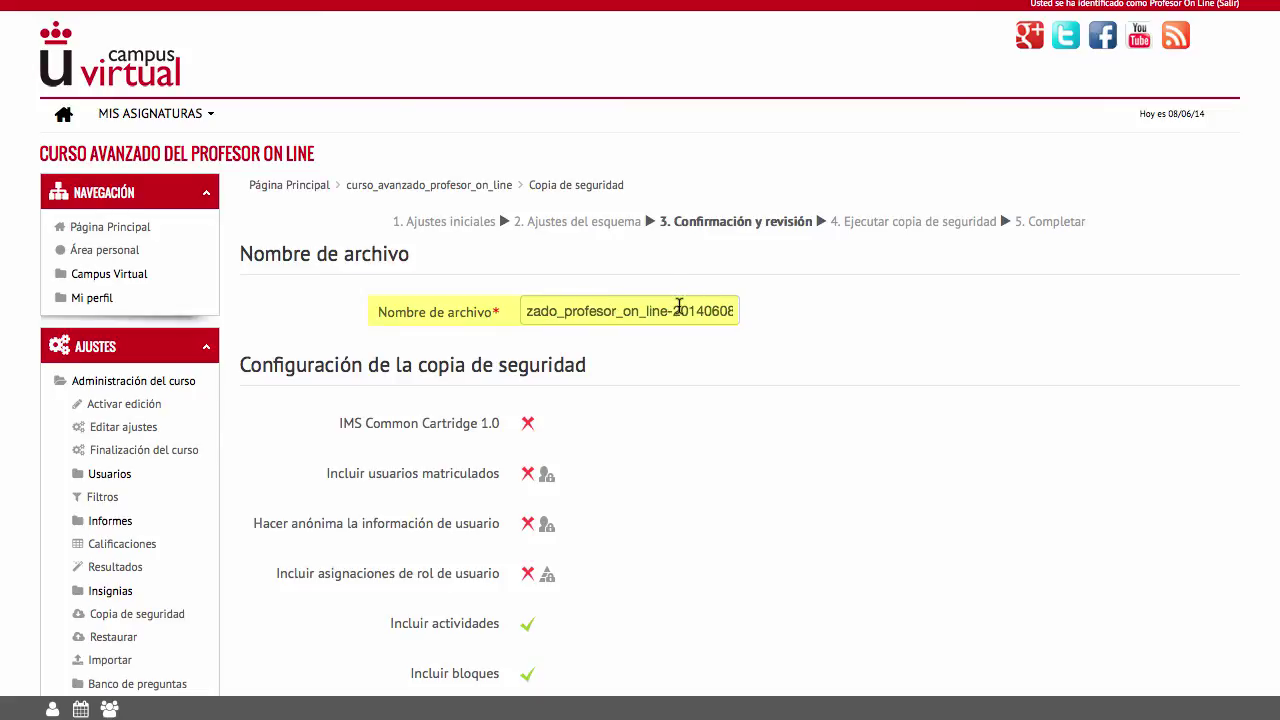
key(Right)
key(Right)
key(Right)
key(Right)
key(Right)
key(Right)
key(Right)
key(Right)
key(Right)
key(Right)
key(Right)
key(Right)
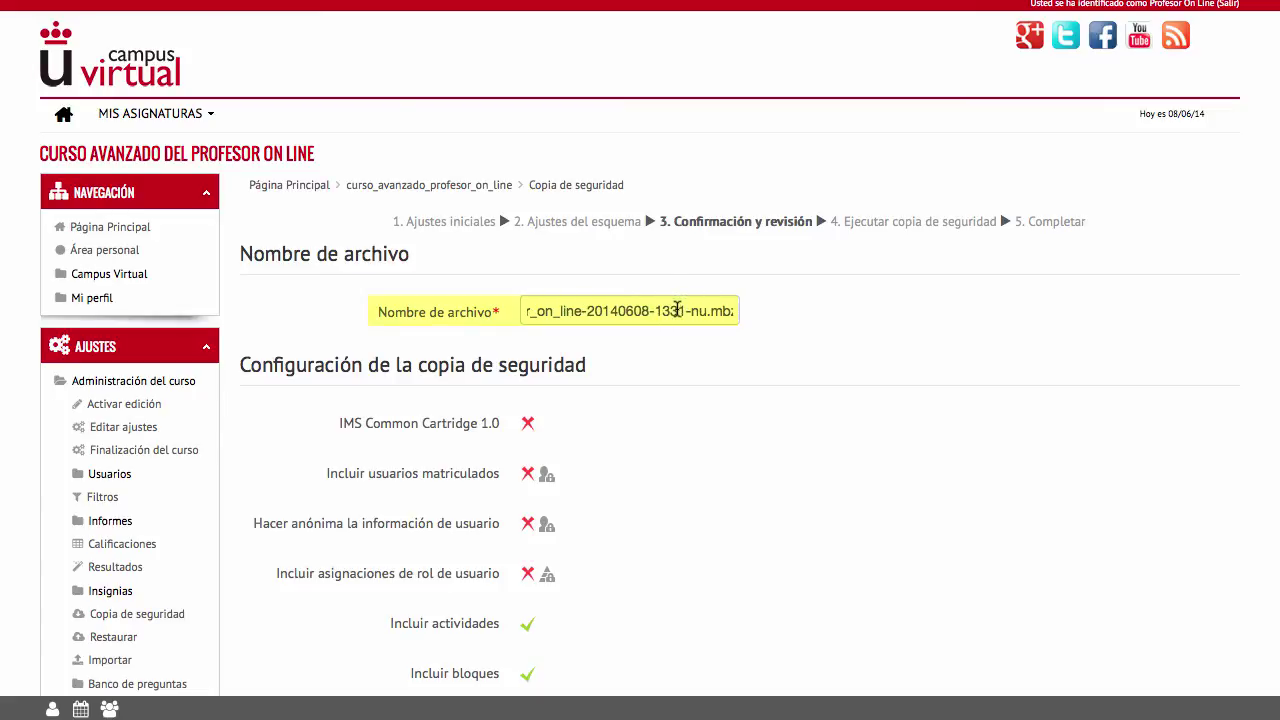
key(Right)
key(Right)
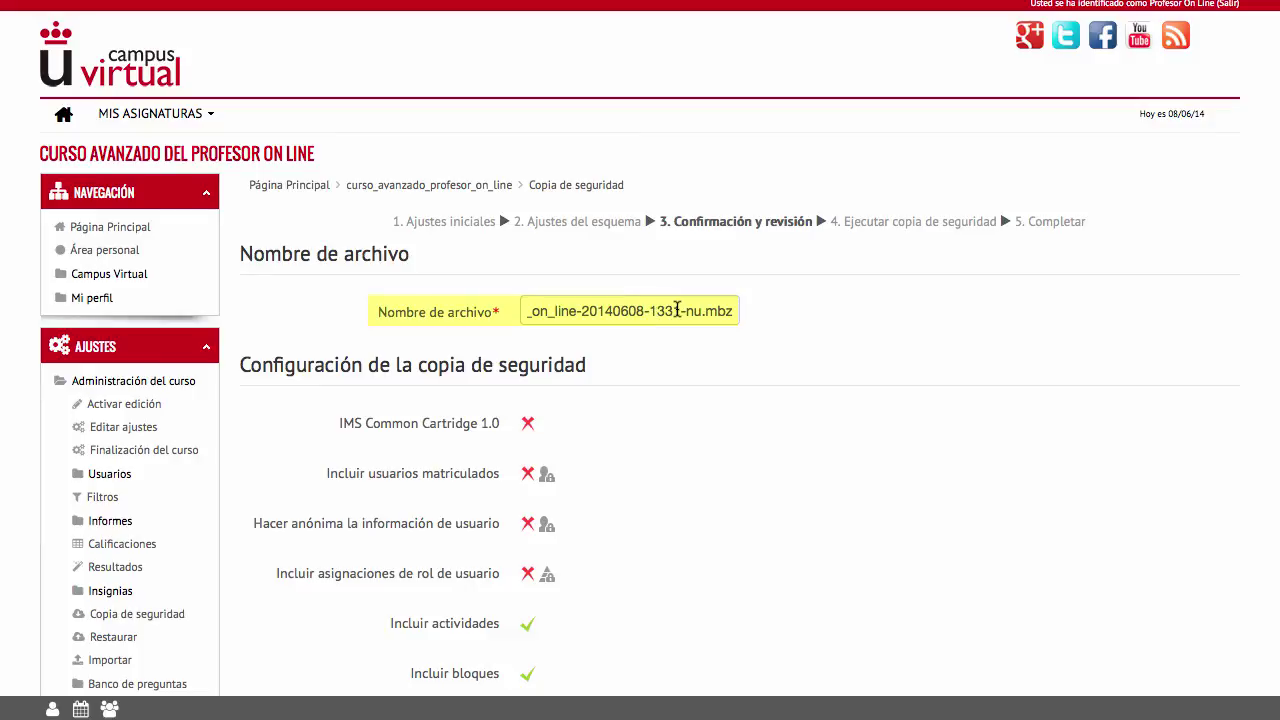
click(681, 310)
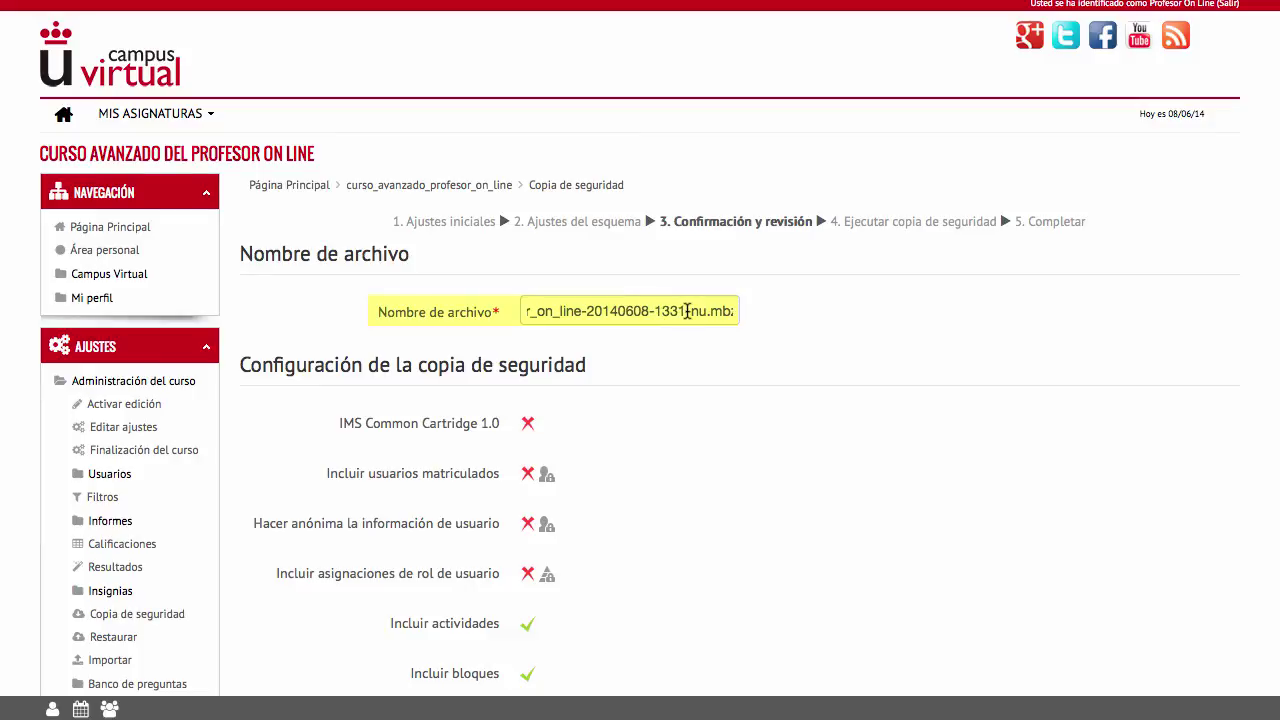
click(942, 324)
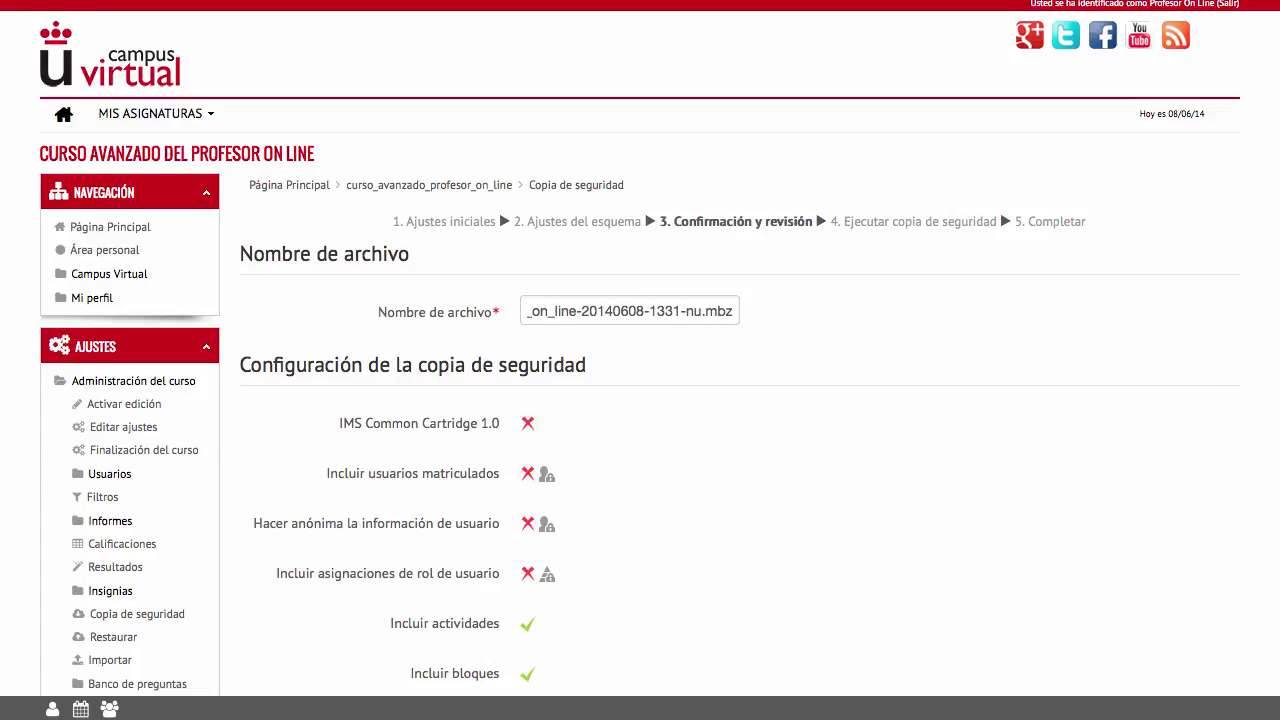
drag(708, 310, 736, 311)
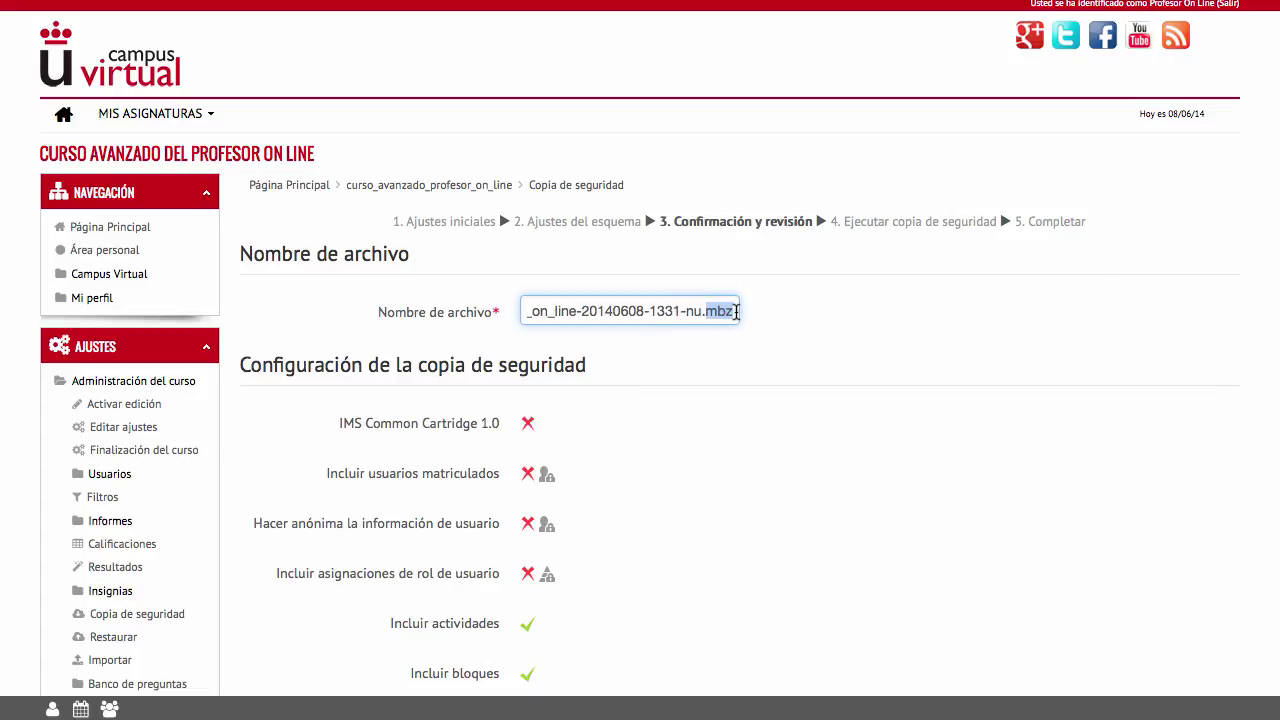
click(876, 363)
- Review the backup configuration and the included elements, and execute the backup
scroll(876, 363, down, 3)
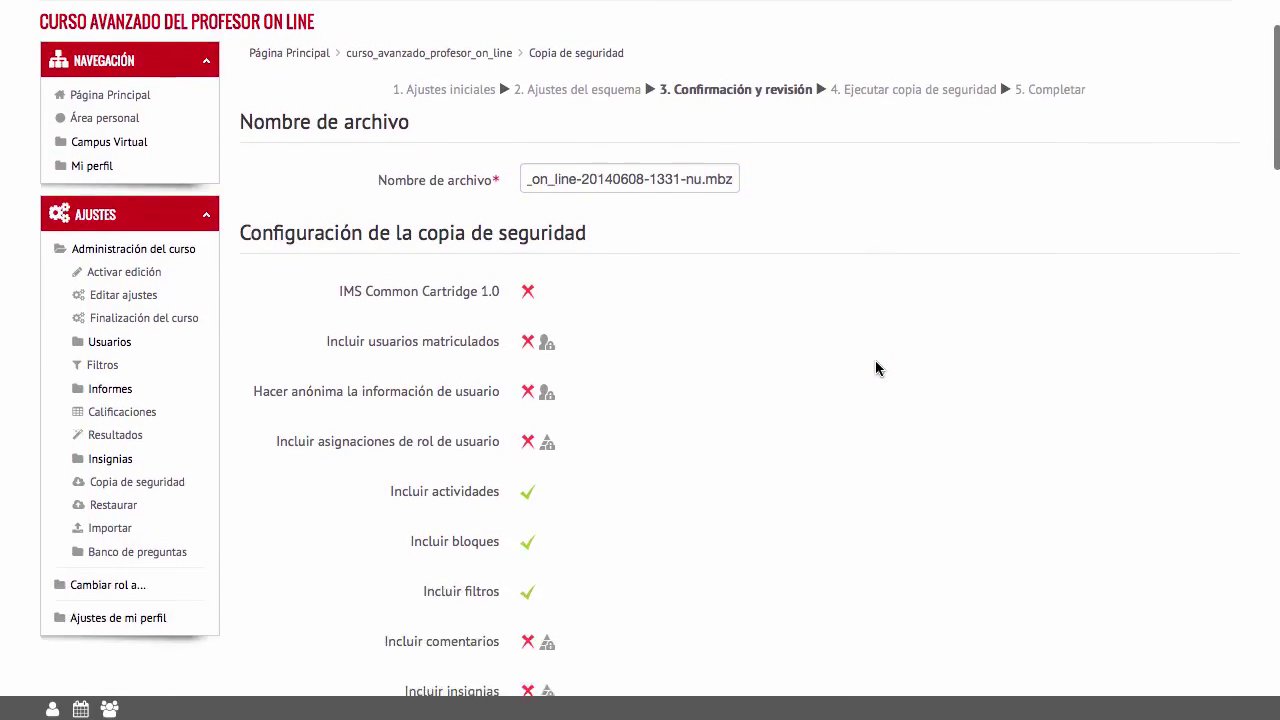
scroll(875, 368, down, 2)
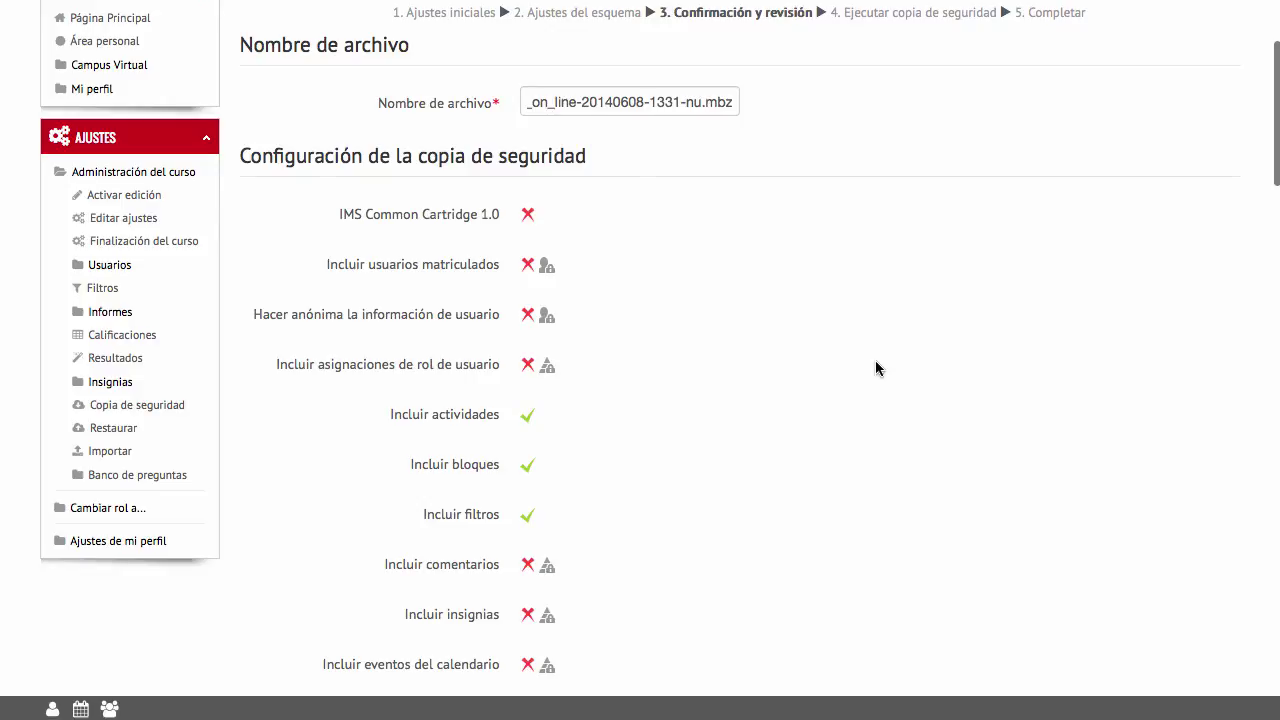
scroll(876, 362, down, 5)
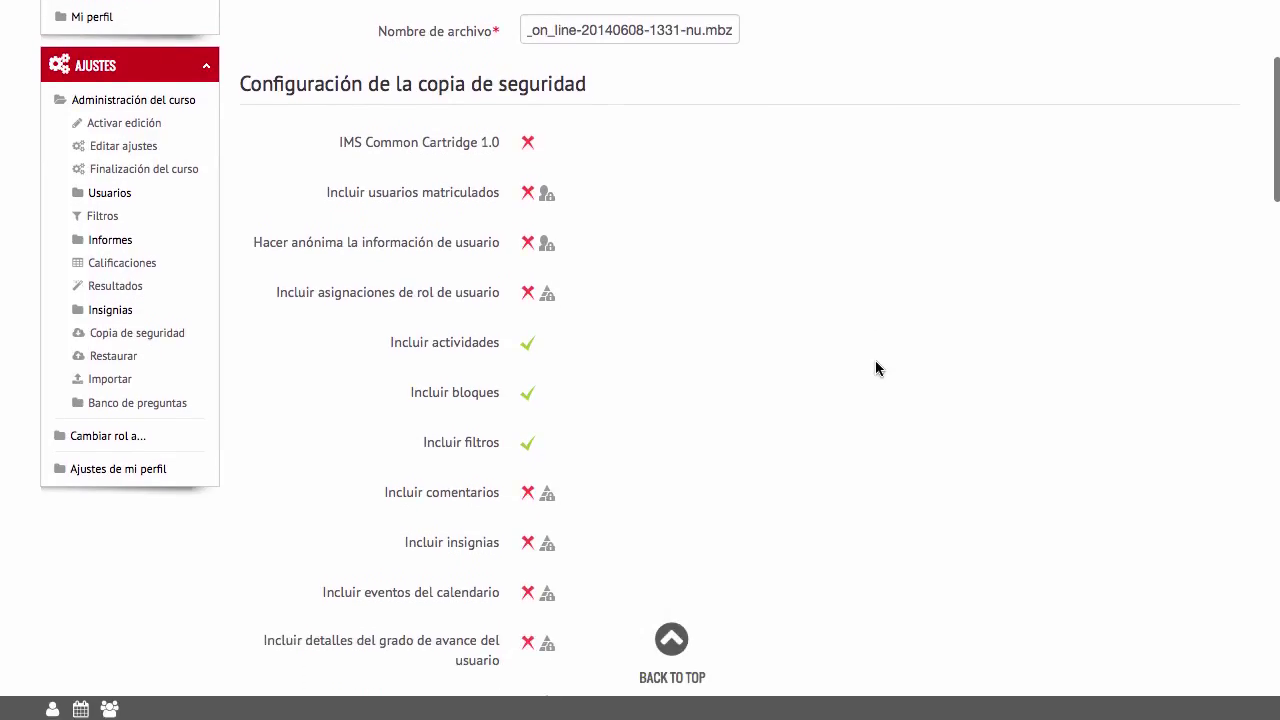
scroll(876, 369, down, 3)
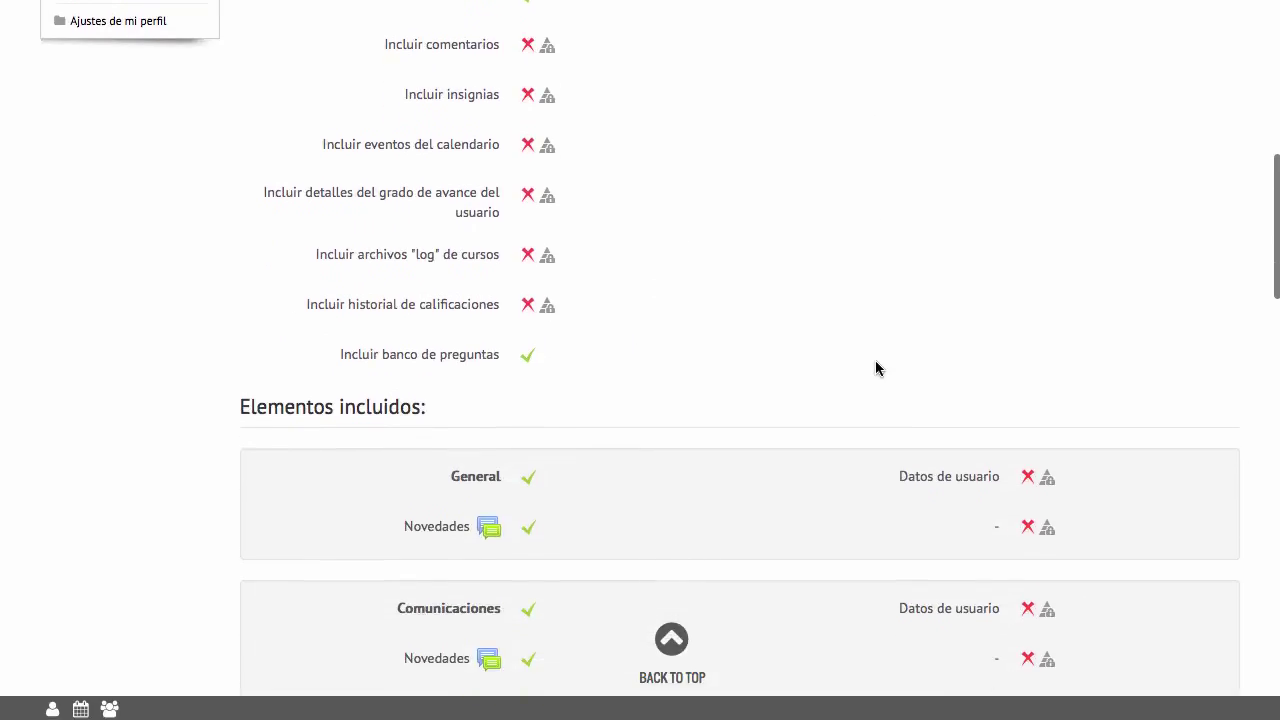
scroll(876, 369, down, 2)
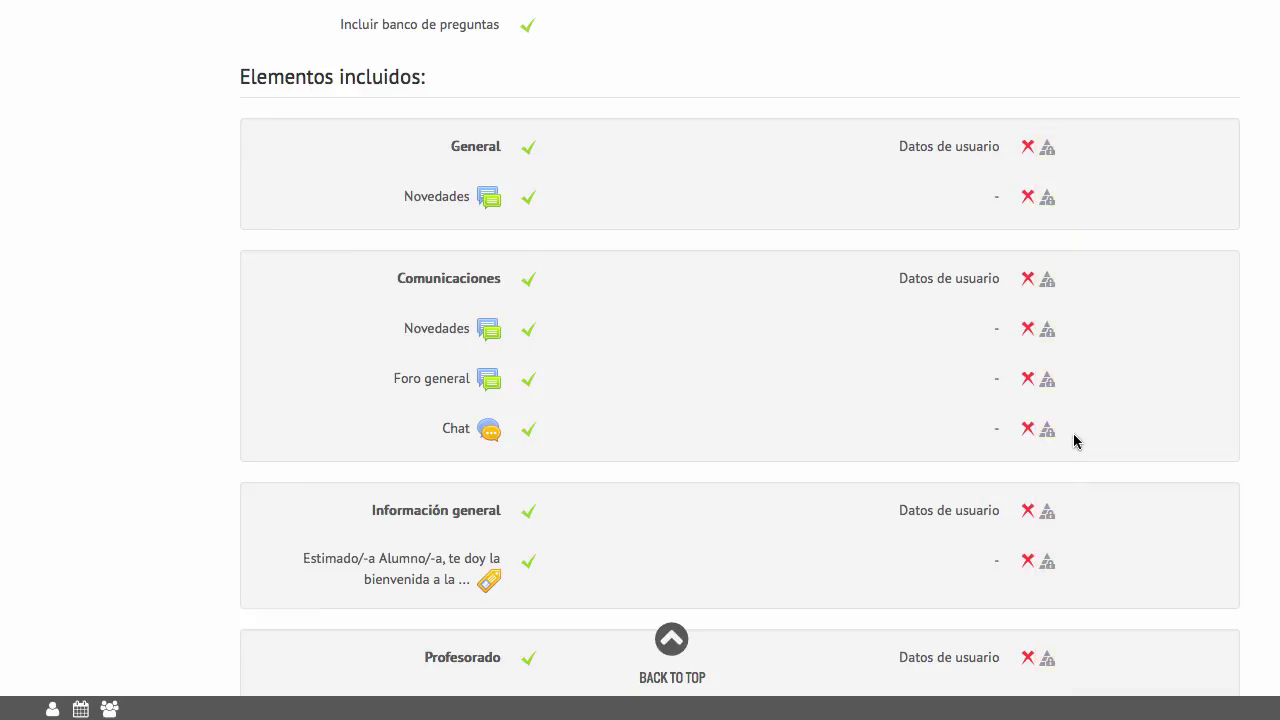
scroll(1074, 437, down, 10)
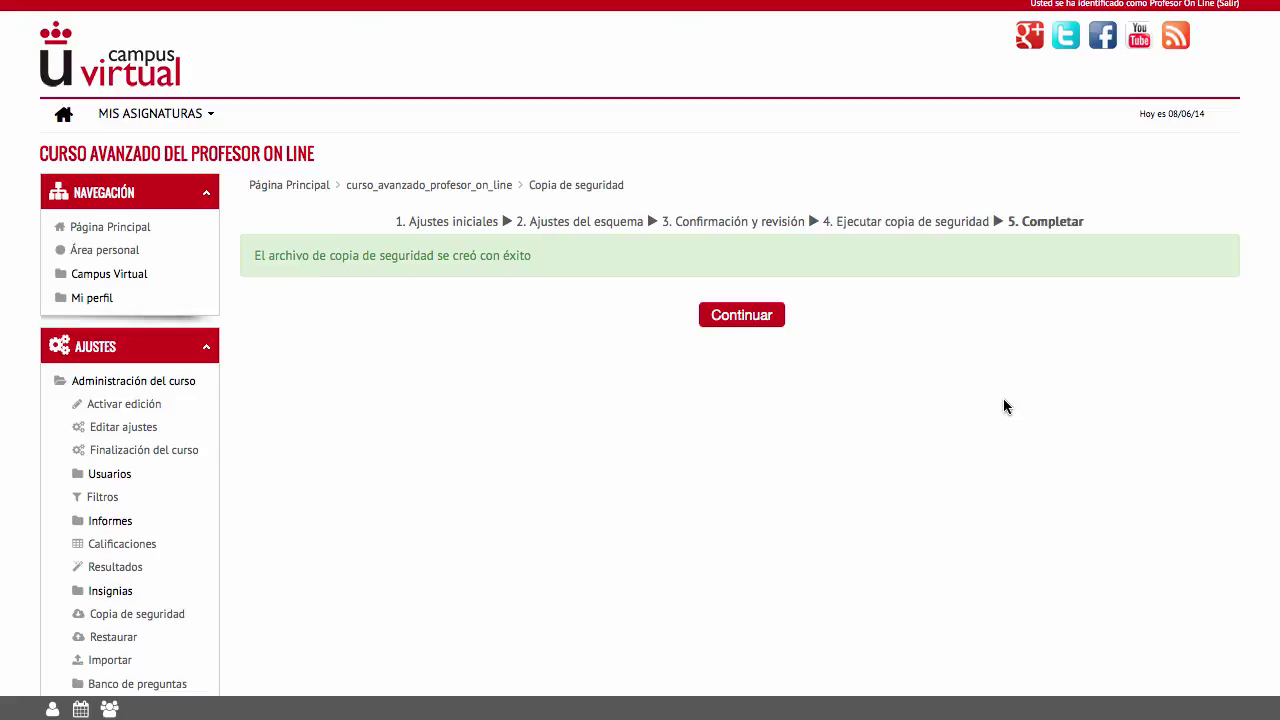
- Continue to the restore page and examine the course backup area and the private user backup area
click(749, 314)
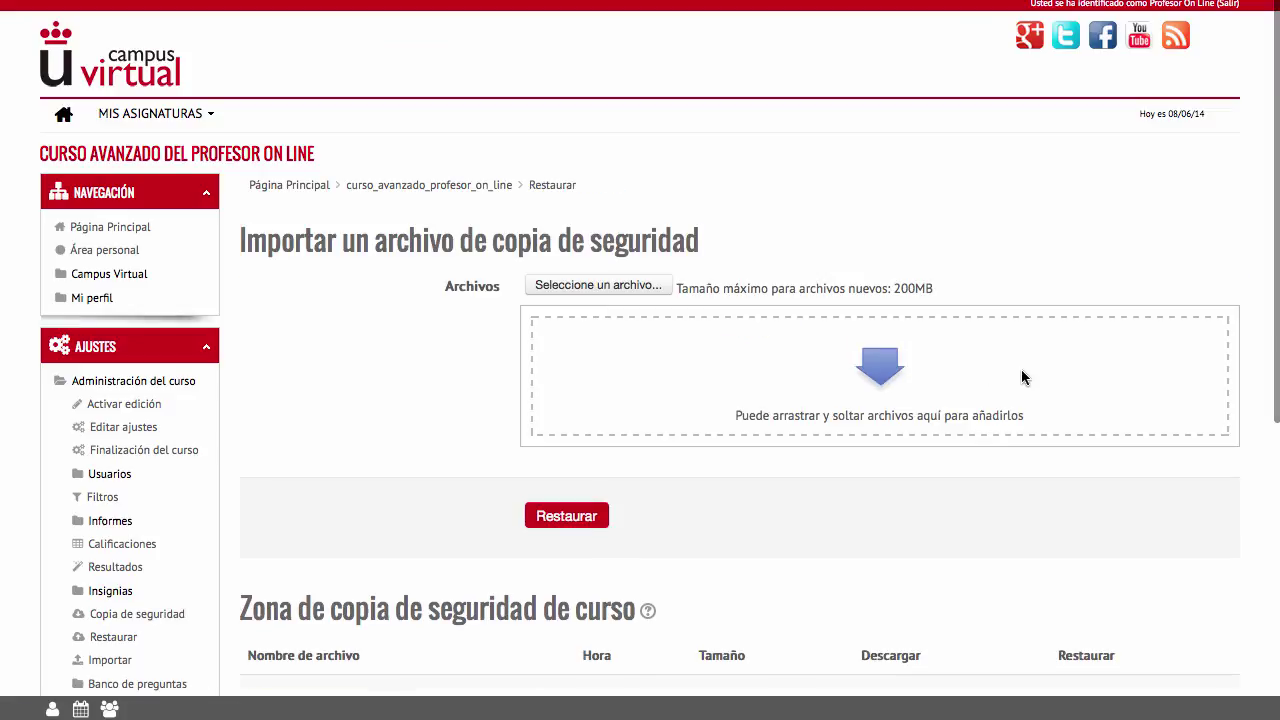
scroll(1021, 370, down, 4)
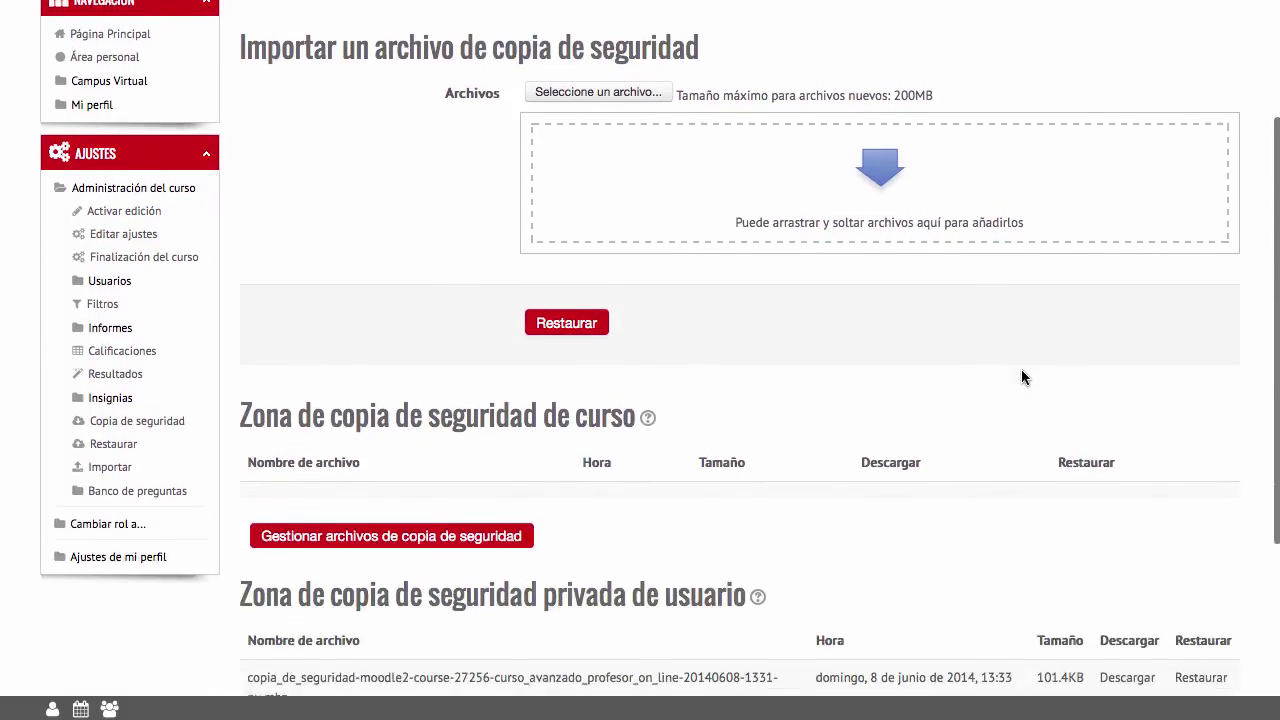
scroll(1021, 376, down, 6)
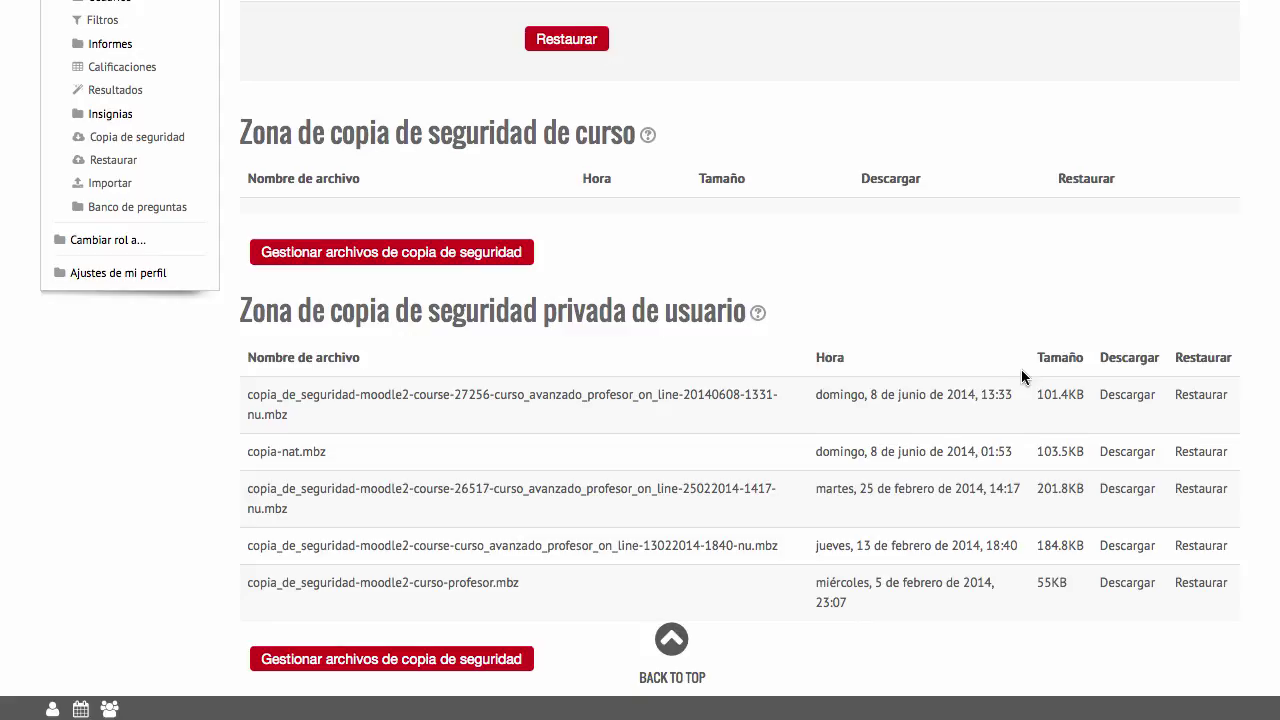
scroll(1021, 376, up, 1)
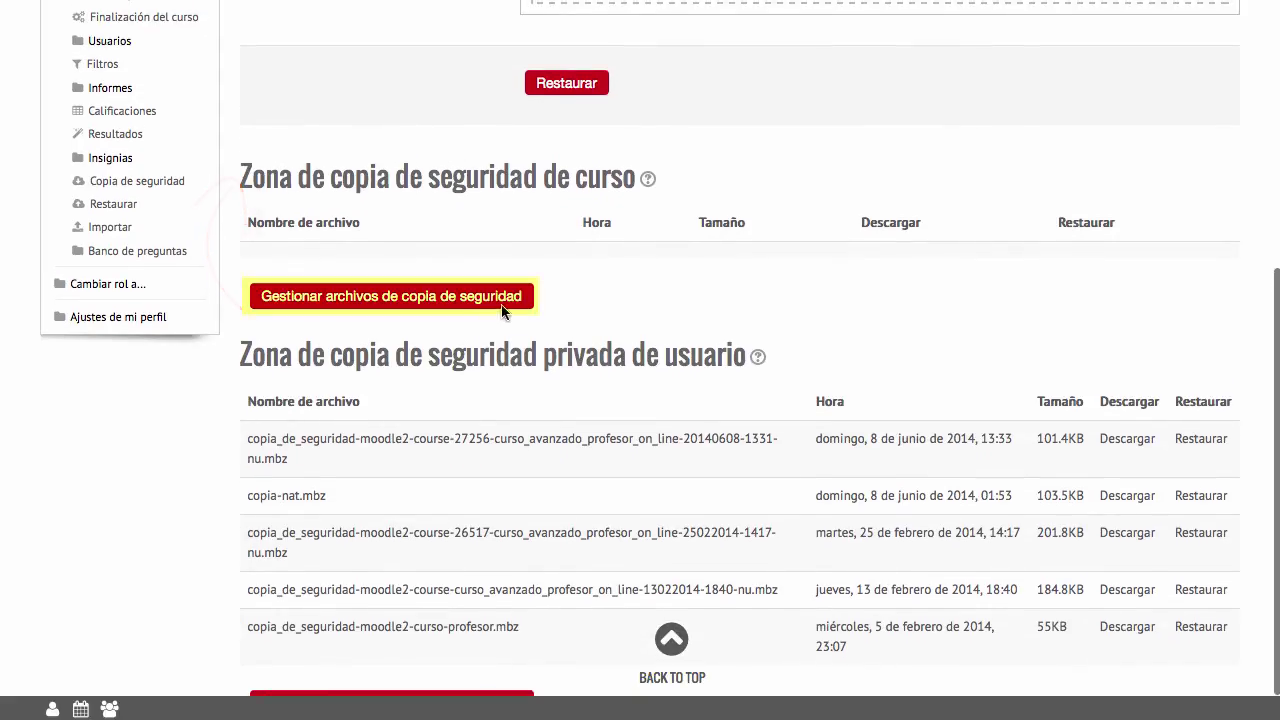
scroll(457, 635, down, 1)
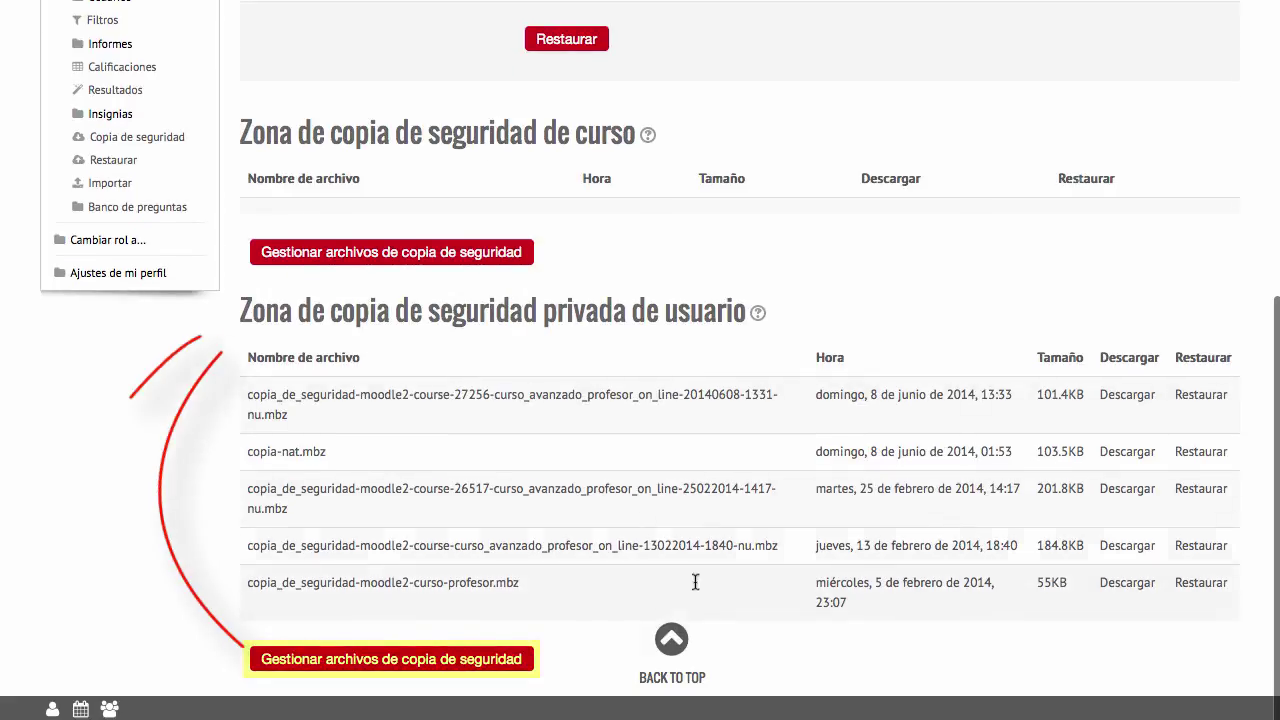